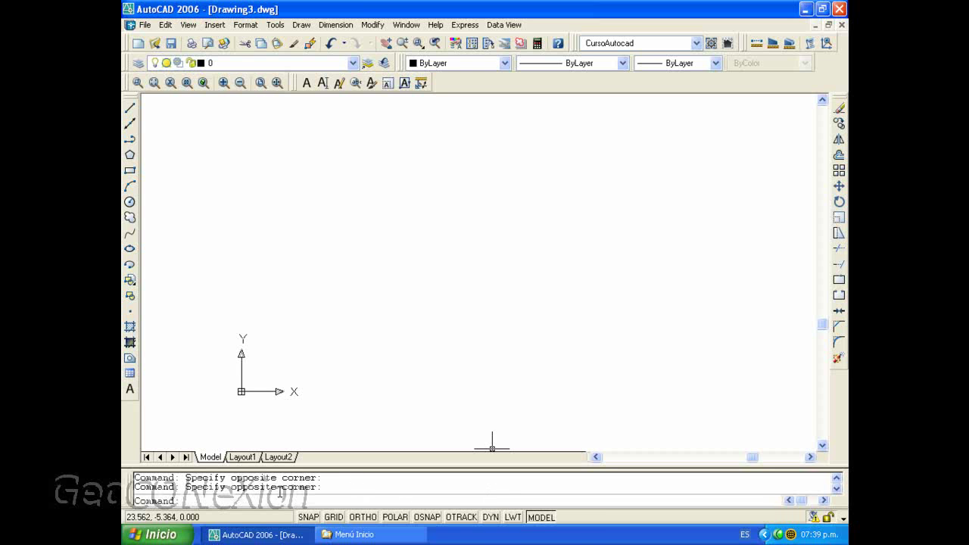
Open the Dynamic Input page of Drafting Settings from the DYN status-bar menu.
{"action": "right_click", "coordinate": [492, 521]}
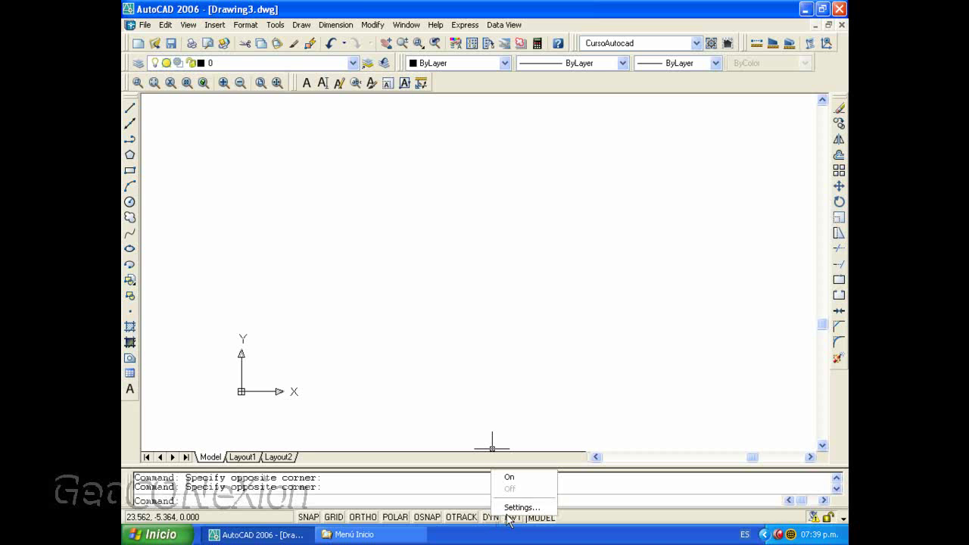
{"action": "left_click", "coordinate": [509, 507]}
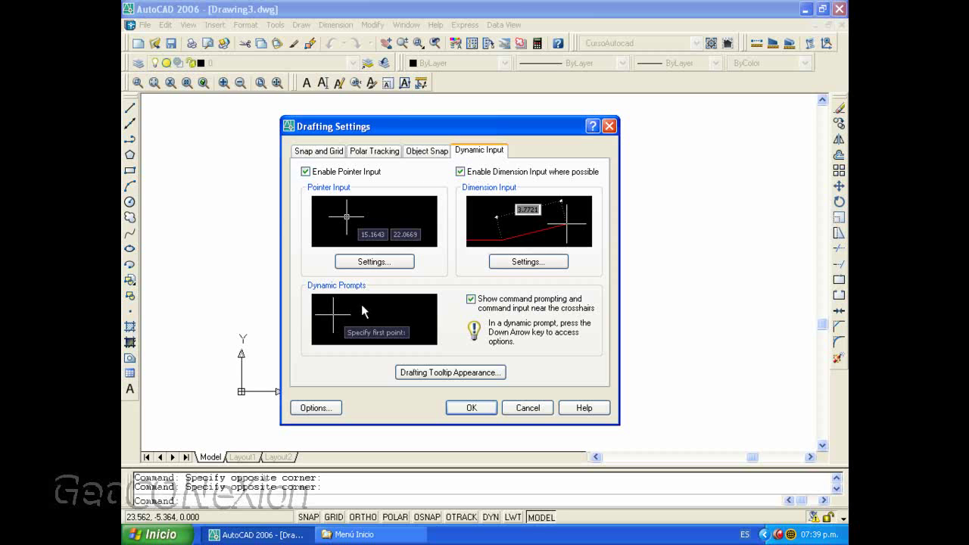
Set pointer input to Cartesian, absolute coordinates, with tooltips always shown even outside commands.
{"action": "left_click", "coordinate": [385, 259]}
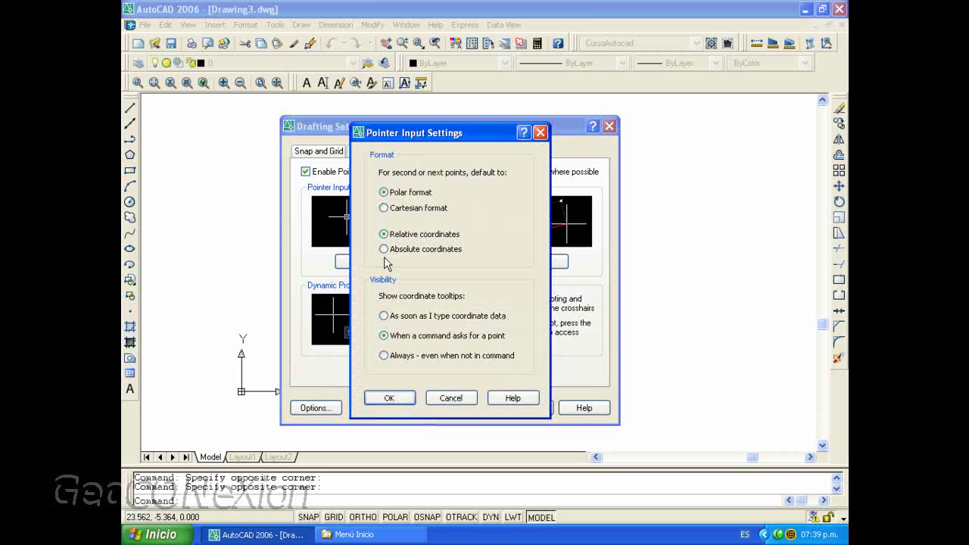
{"action": "left_click_drag", "start_coordinate": [410, 141], "coordinate": [433, 143]}
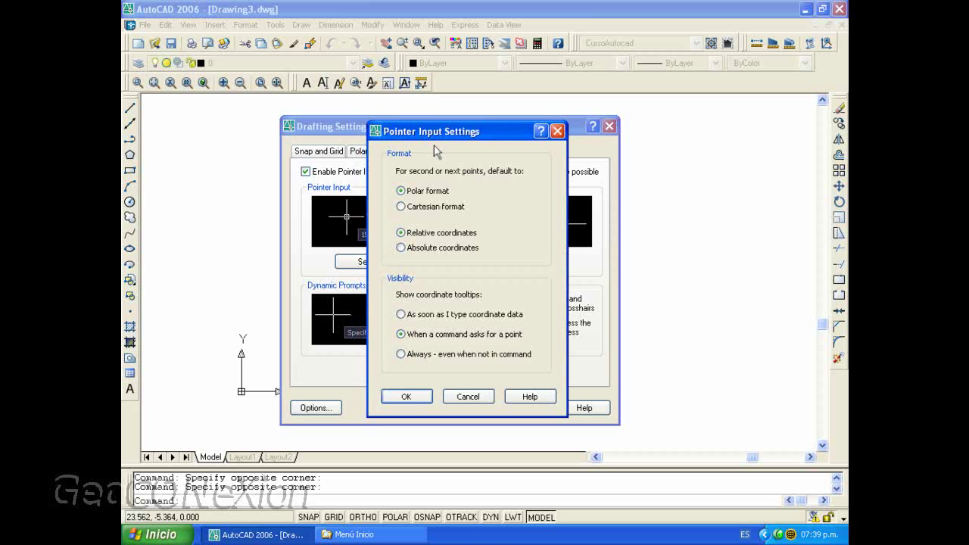
{"action": "left_click_drag", "start_coordinate": [441, 135], "coordinate": [437, 103]}
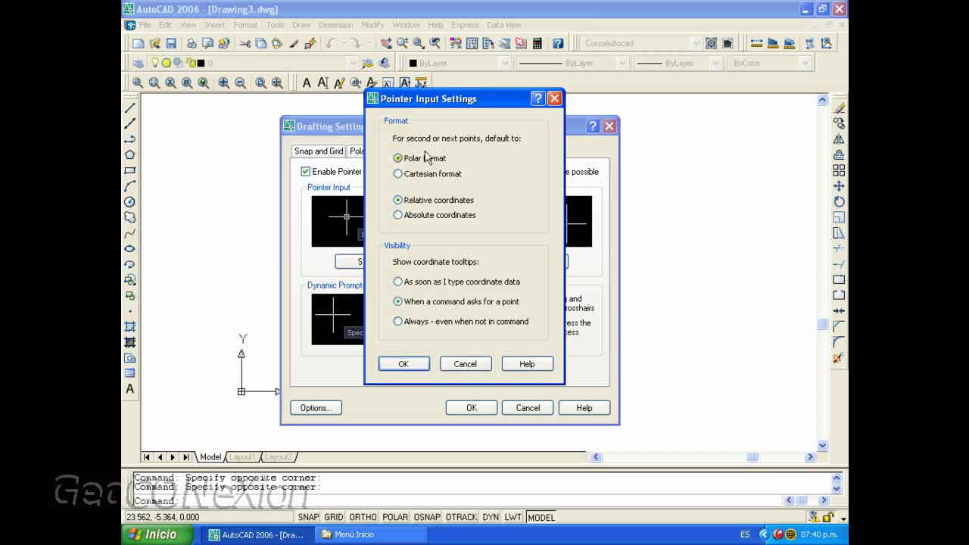
{"action": "left_click", "coordinate": [398, 173]}
{"action": "left_click", "coordinate": [422, 216]}
{"action": "left_click", "coordinate": [409, 327]}
Accept pointer input, then keep dimension input at two fields during grip-stretching.
{"action": "left_click", "coordinate": [403, 364]}
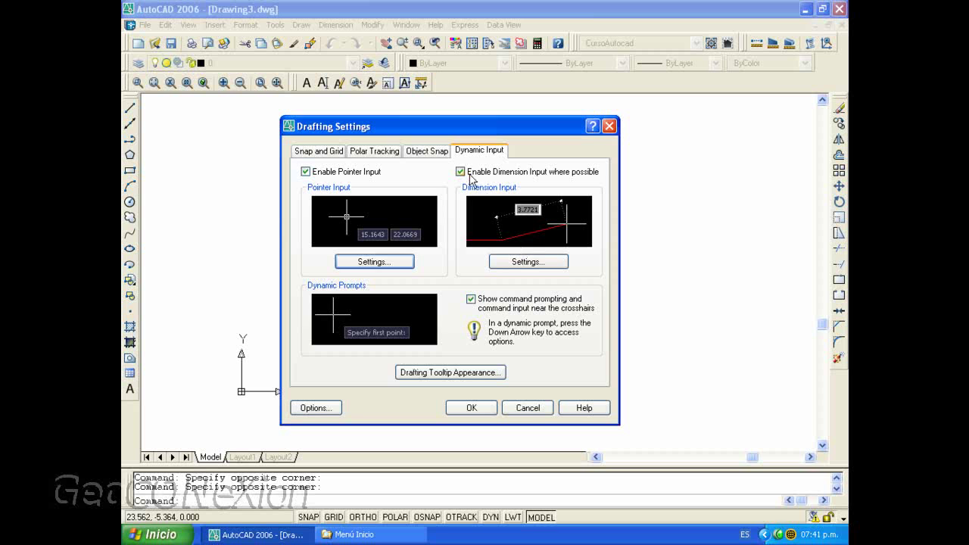
{"action": "left_click", "coordinate": [531, 260]}
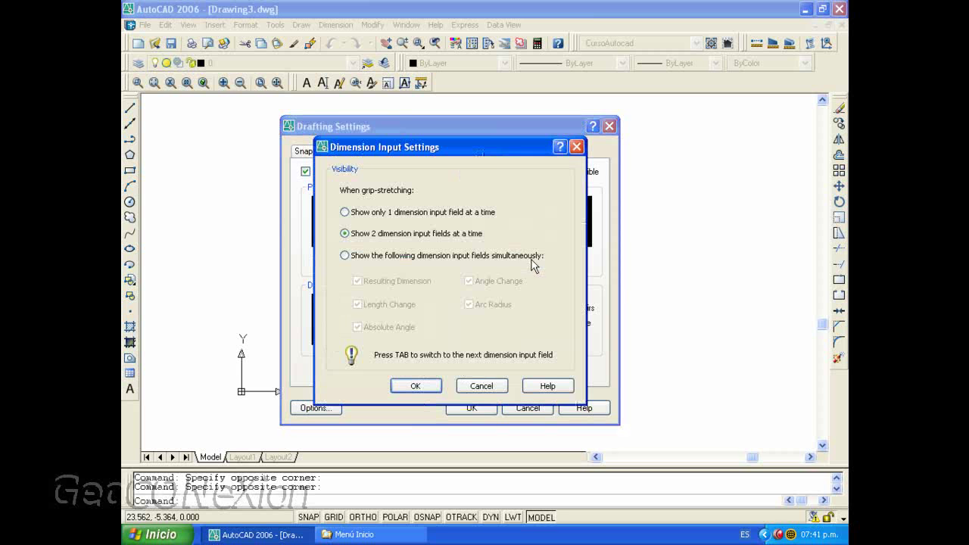
{"action": "left_click_drag", "start_coordinate": [491, 152], "coordinate": [498, 129]}
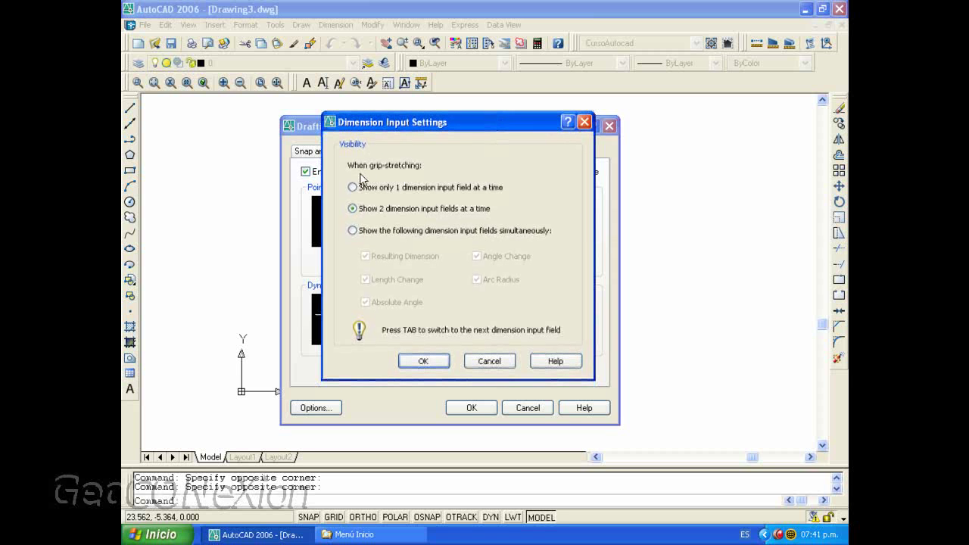
{"action": "left_click", "coordinate": [359, 211]}
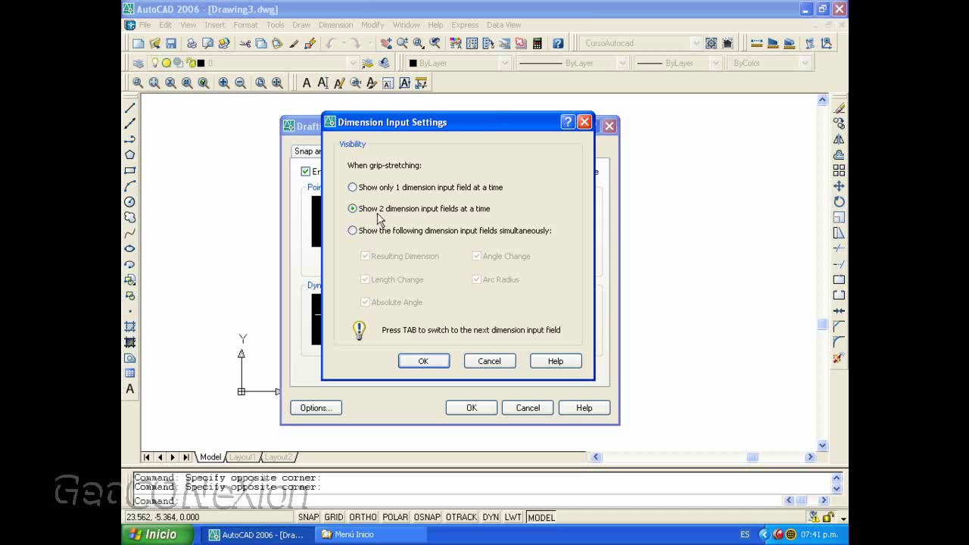
{"action": "left_click", "coordinate": [441, 364]}
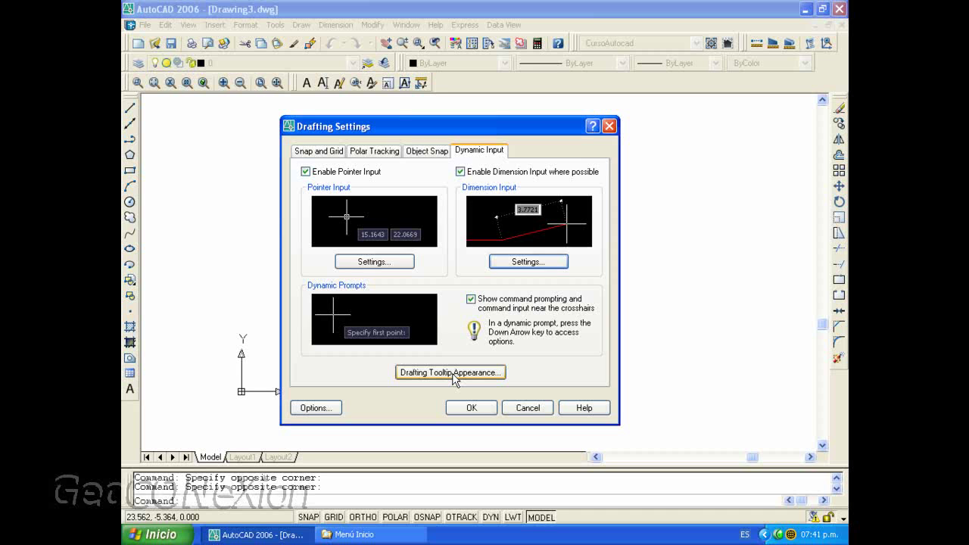
Set the Model space tooltip colour to PANTONE Yellow 0131 C from the Color Books.
{"action": "left_click", "coordinate": [459, 379]}
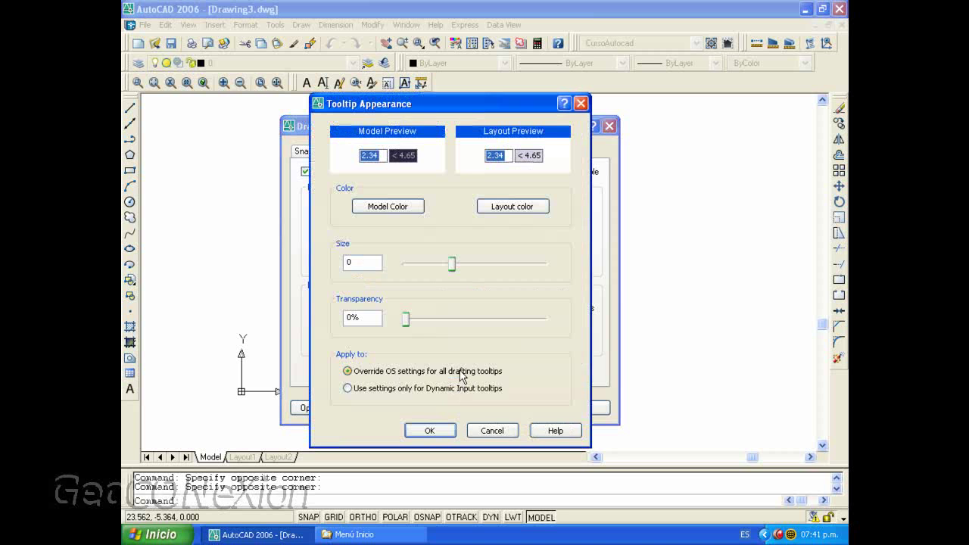
{"action": "left_click_drag", "start_coordinate": [433, 109], "coordinate": [507, 99]}
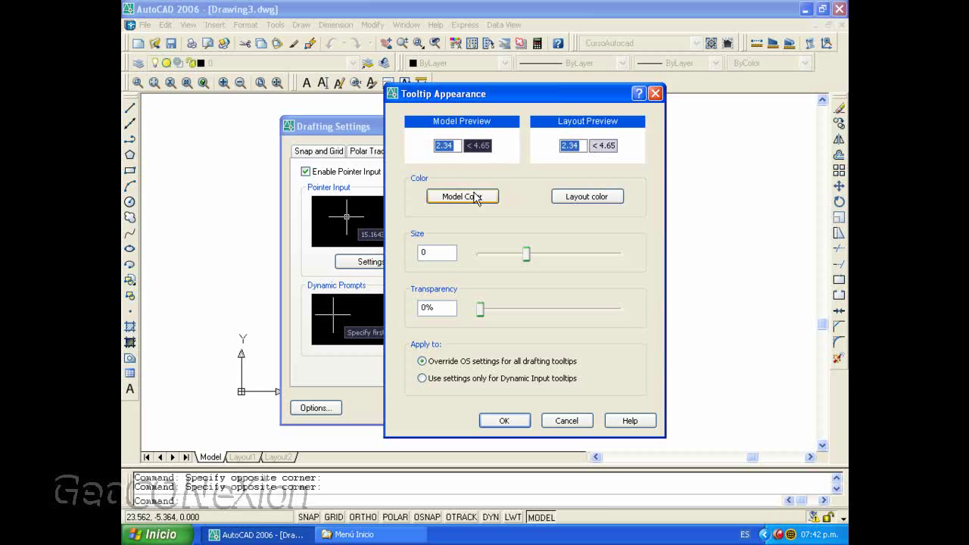
{"action": "left_click", "coordinate": [466, 199]}
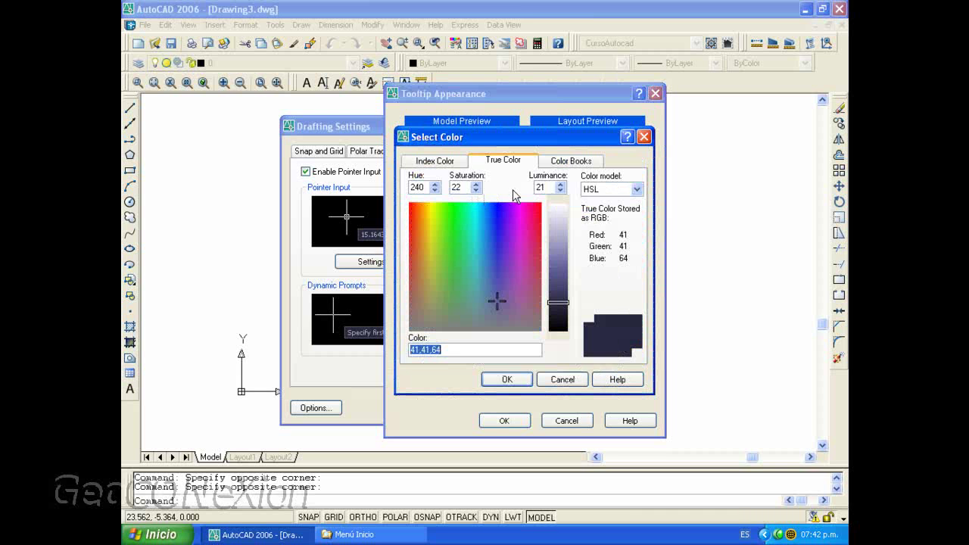
{"action": "left_click", "coordinate": [570, 165]}
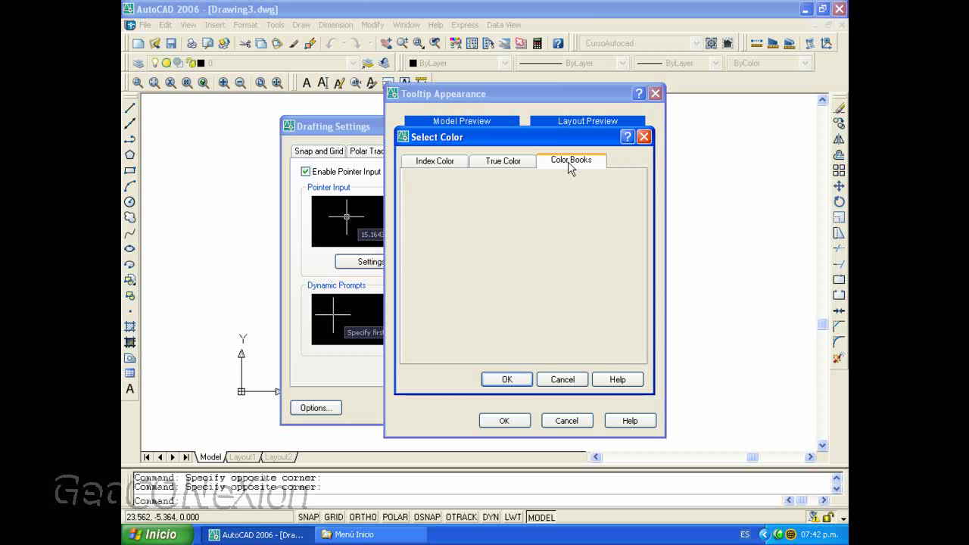
{"action": "left_click", "coordinate": [444, 213]}
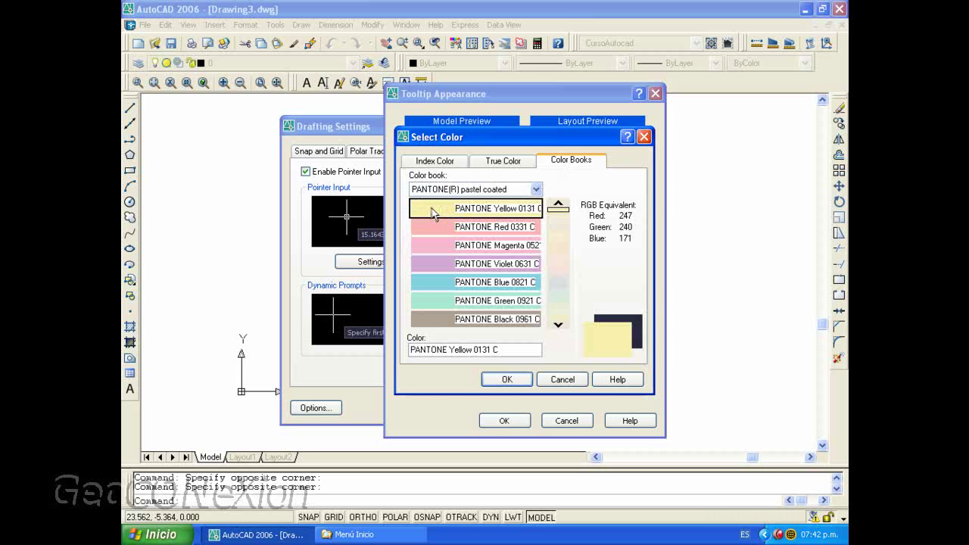
{"action": "left_click", "coordinate": [503, 381]}
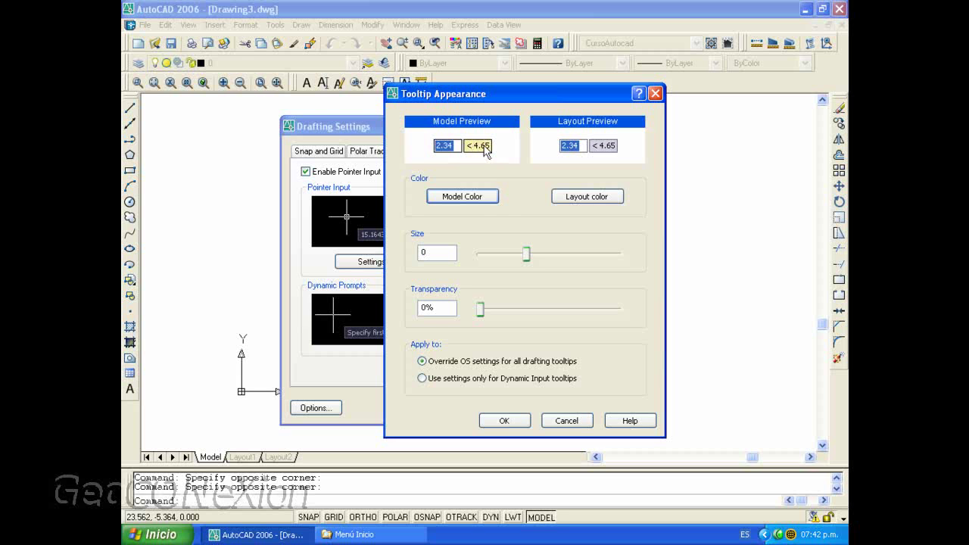
Set the drafting tooltip size to 4 and transparency to 24%.
{"action": "left_click", "coordinate": [527, 257]}
{"action": "left_click_drag", "start_coordinate": [528, 258], "coordinate": [580, 261]}
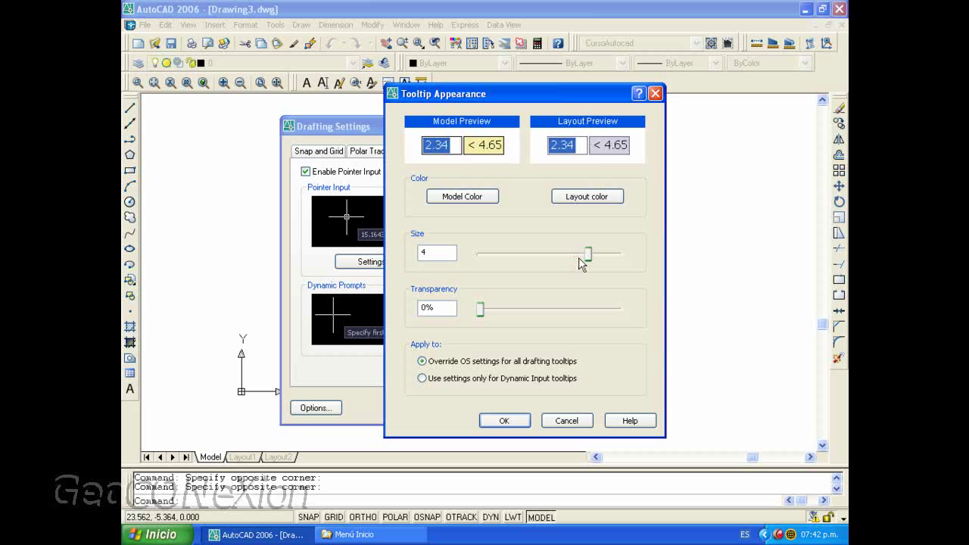
{"action": "left_click_drag", "start_coordinate": [481, 310], "coordinate": [512, 315]}
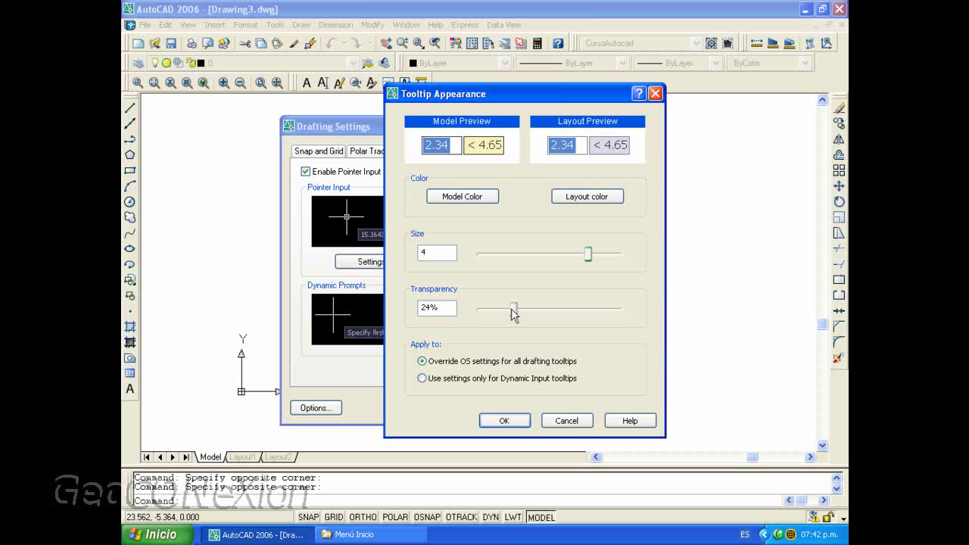
Colour layout tooltips PANTONE Yellow 0131 C and apply all the drafting settings.
{"action": "left_click", "coordinate": [597, 196]}
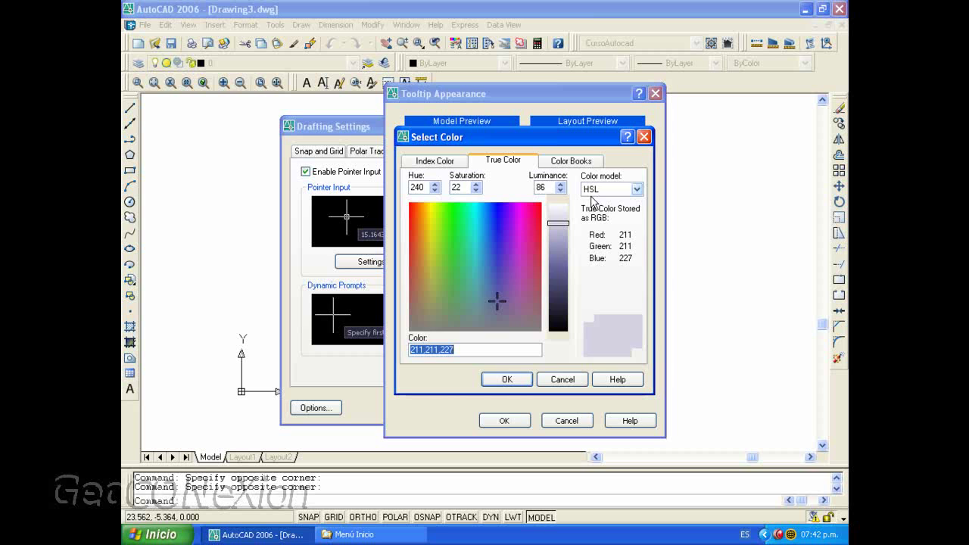
{"action": "left_click", "coordinate": [568, 163]}
{"action": "left_click", "coordinate": [443, 212]}
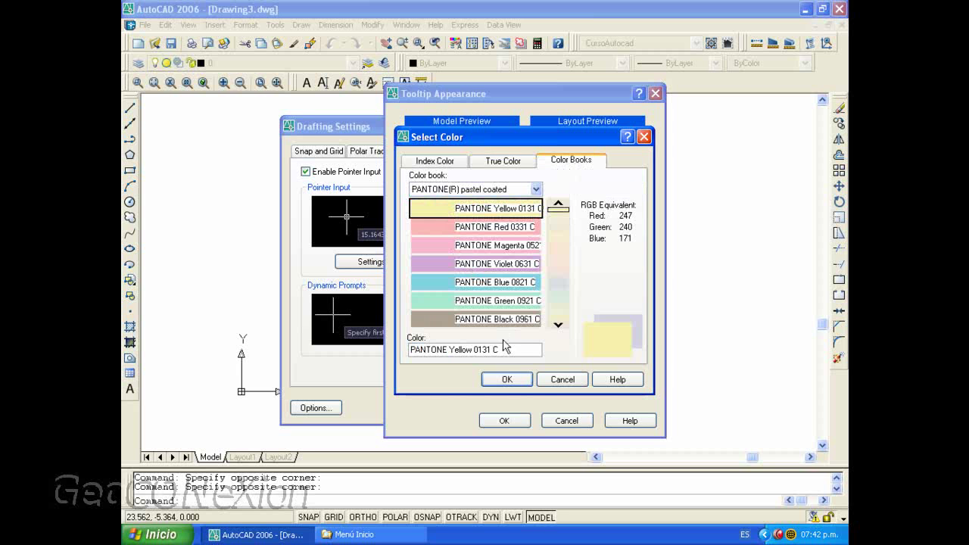
{"action": "left_click", "coordinate": [508, 379]}
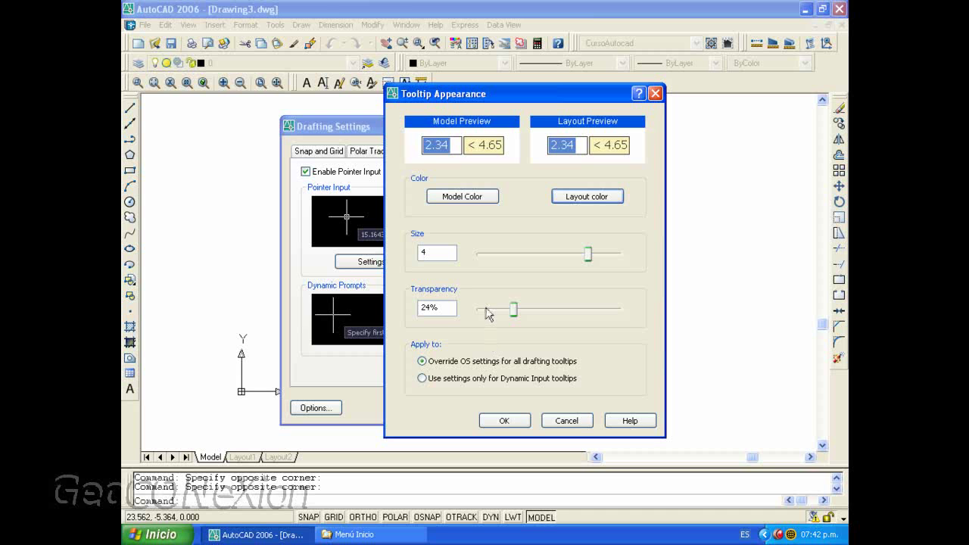
{"action": "left_click", "coordinate": [504, 421]}
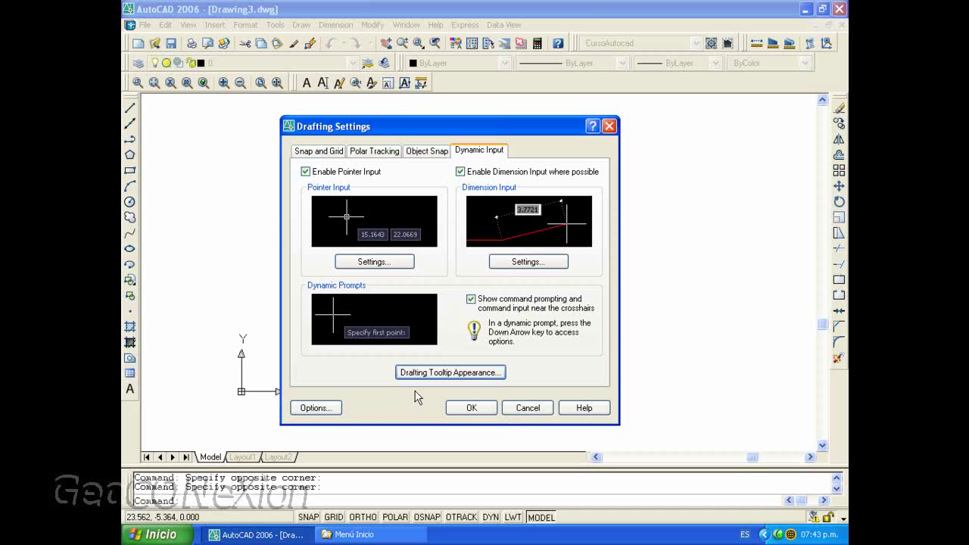
{"action": "left_click", "coordinate": [471, 409]}
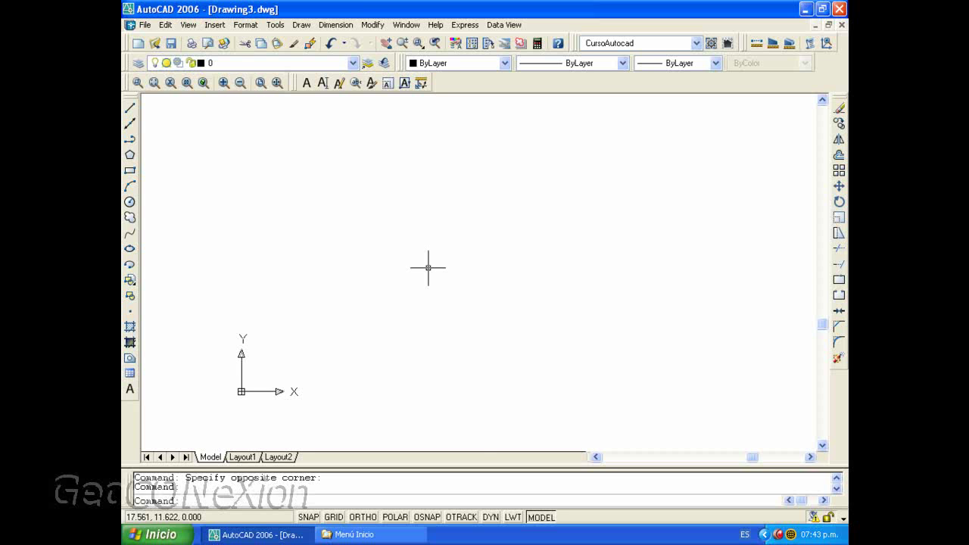
Switch on Dynamic Input with the DYN status-bar button.
{"action": "left_click", "coordinate": [491, 518]}
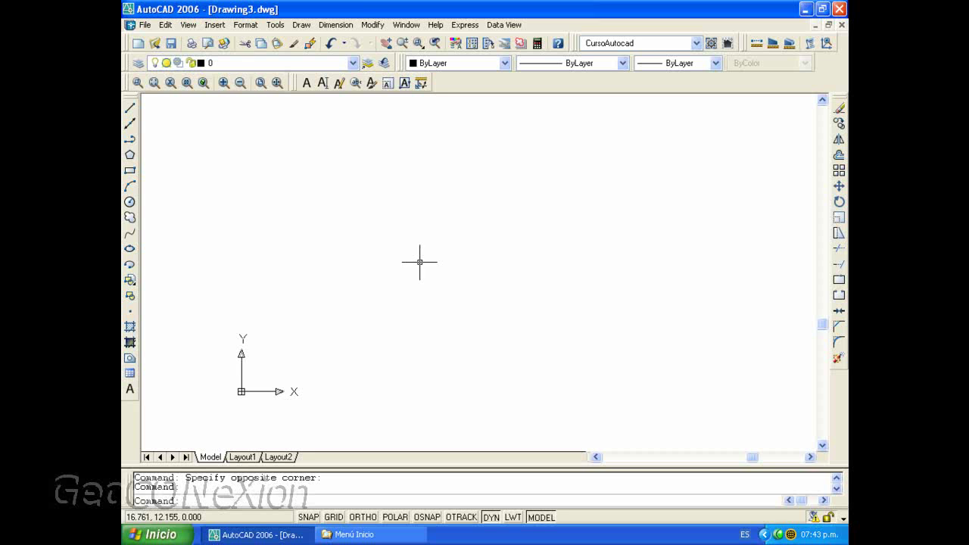
Undock the command window into a floating window over the drawing, then restart Polyline.
{"action": "left_click", "coordinate": [134, 141]}
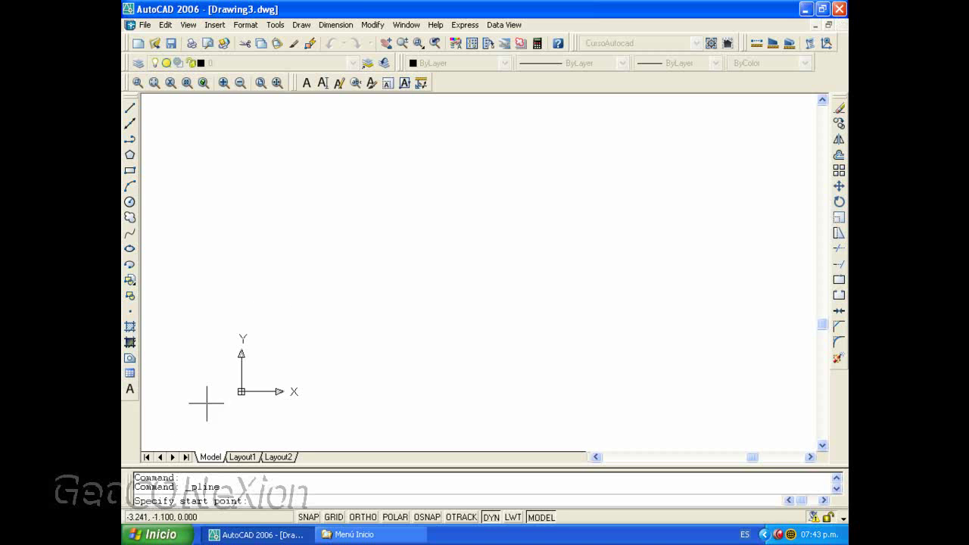
{"action": "left_click_drag", "start_coordinate": [135, 498], "coordinate": [218, 157]}
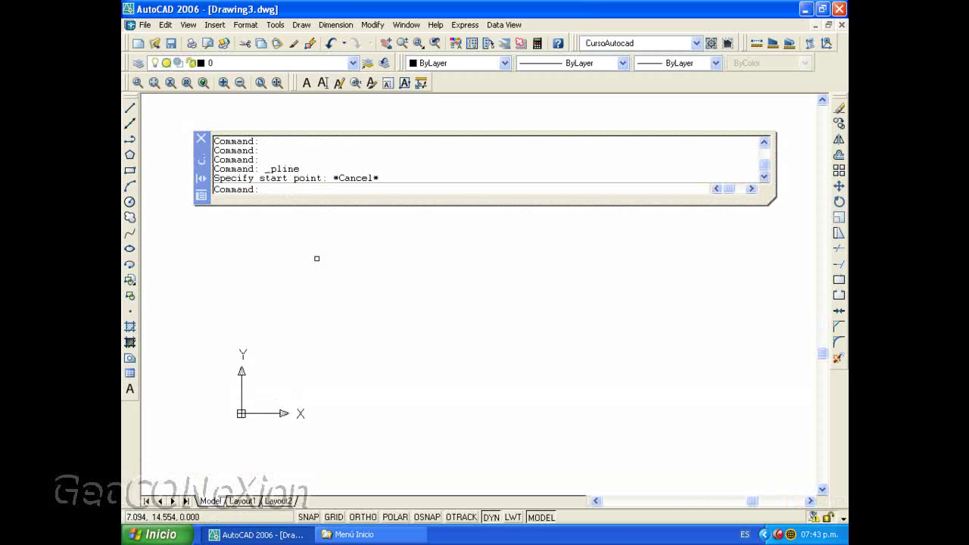
{"action": "left_click", "coordinate": [130, 139]}
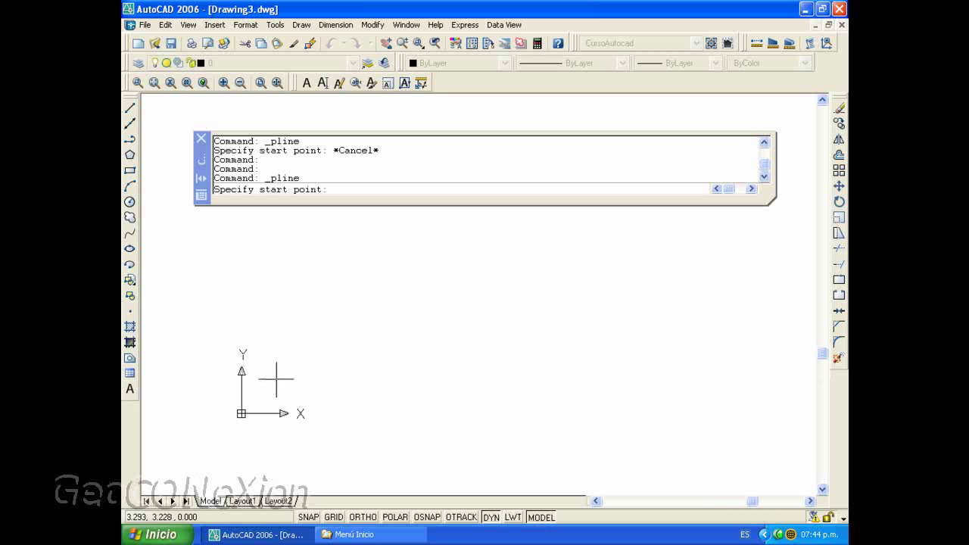
Pick a lower-left start point and enter 45 for the first polyline segment.
{"action": "left_click", "coordinate": [276, 379]}
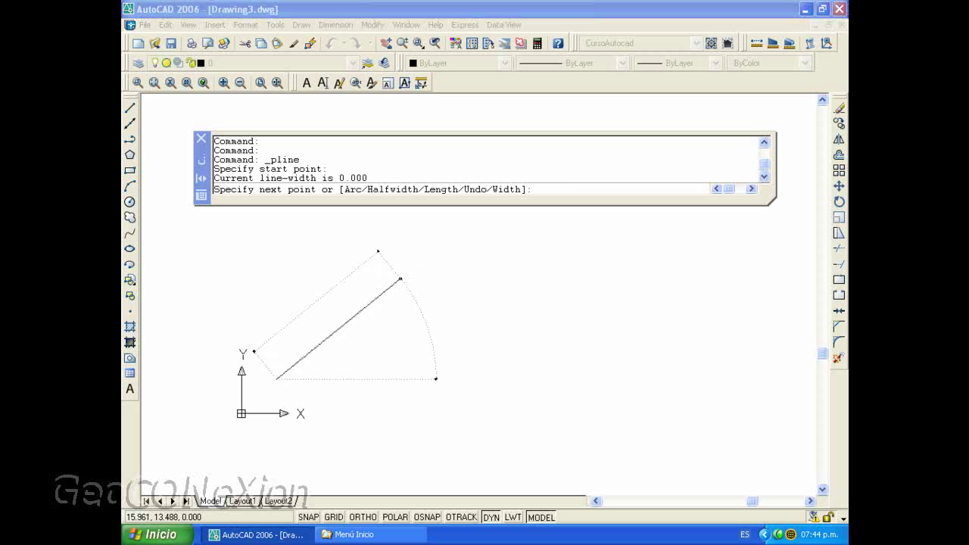
{"action": "type", "text": "45"}
{"action": "key", "text": "Return"}
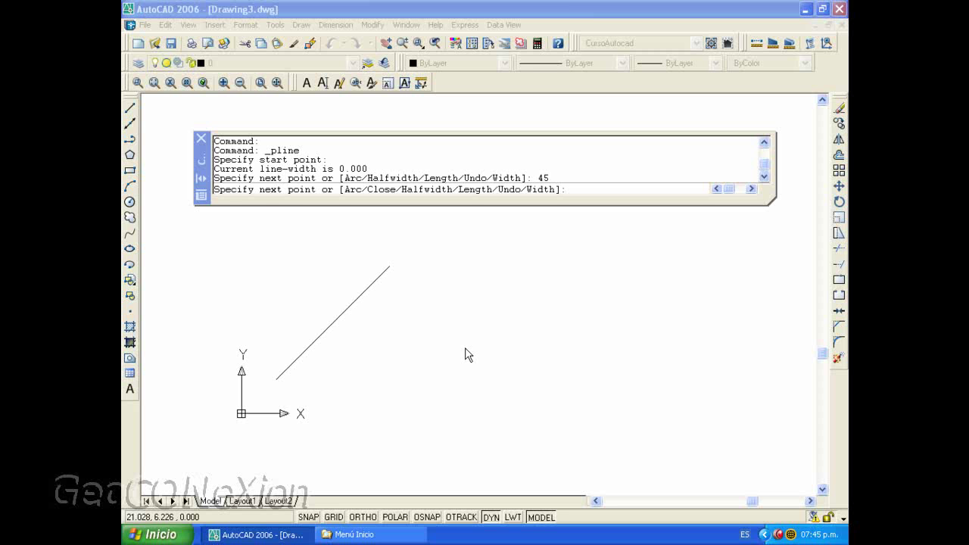
Add polyline vertices at 21,6 and at the relative offset @5,5.
{"action": "type", "text": "21,6"}
{"action": "key", "text": "Return"}
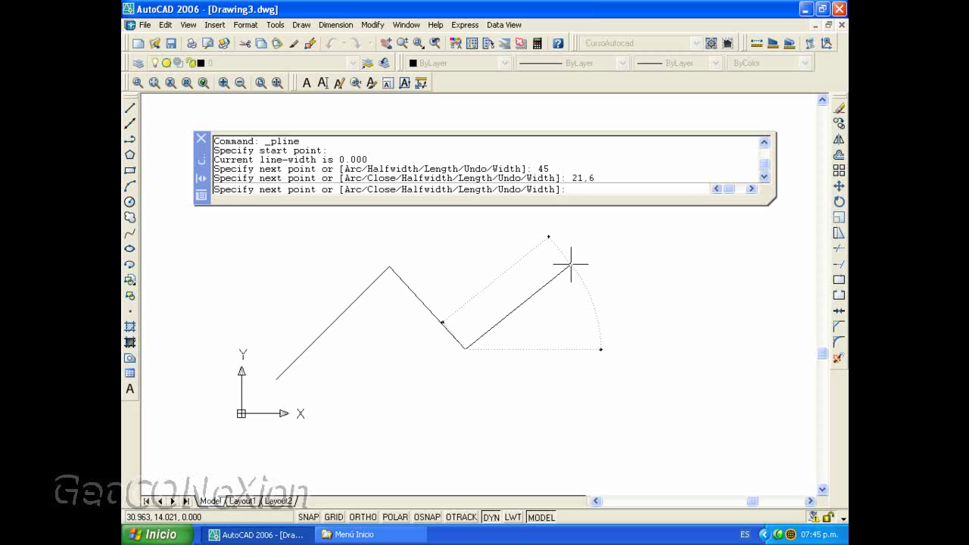
{"action": "left_click", "coordinate": [518, 261]}
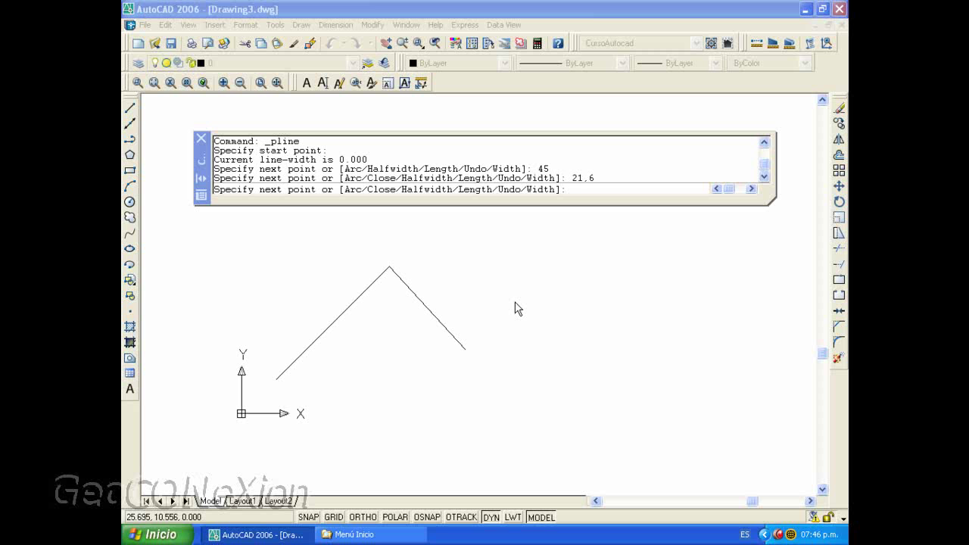
{"action": "type", "text": "@5,5"}
{"action": "key", "text": "Return"}
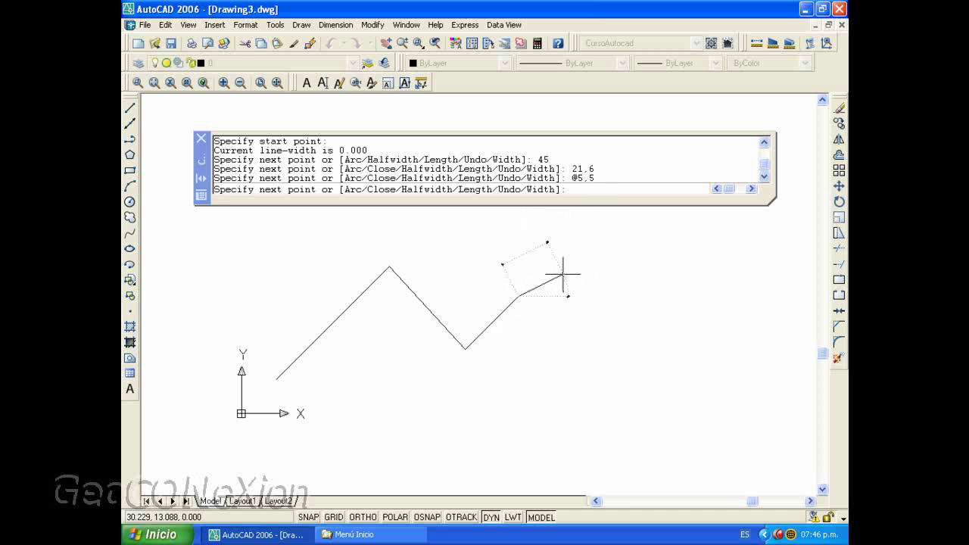
Review the F2 command history, pick a final lower-right vertex, and end the polyline.
{"action": "key", "text": "F2"}
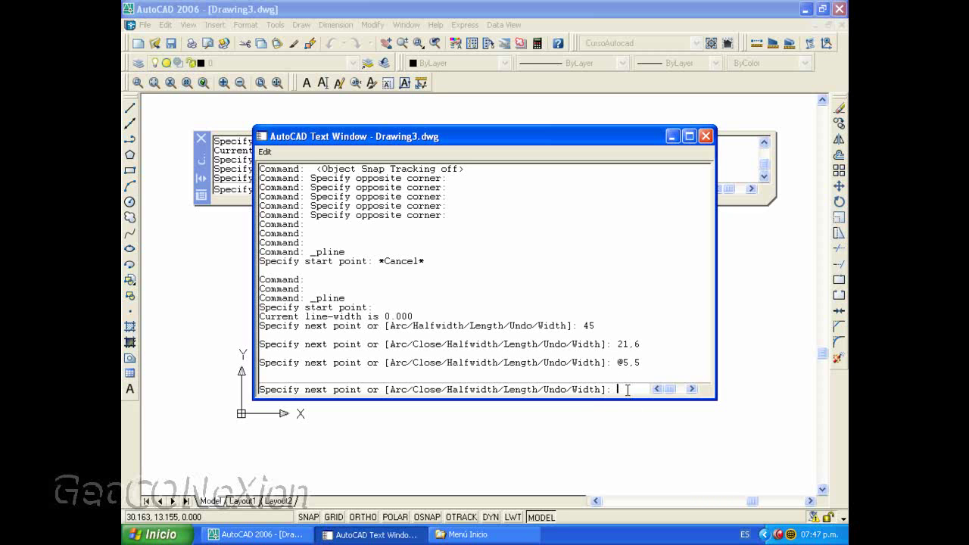
{"action": "left_click", "coordinate": [705, 136]}
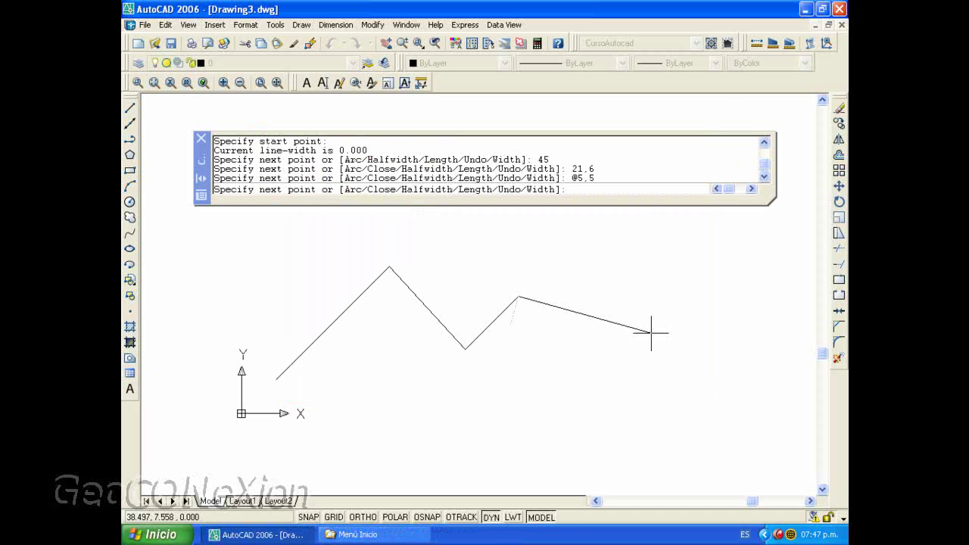
{"action": "left_click", "coordinate": [580, 352]}
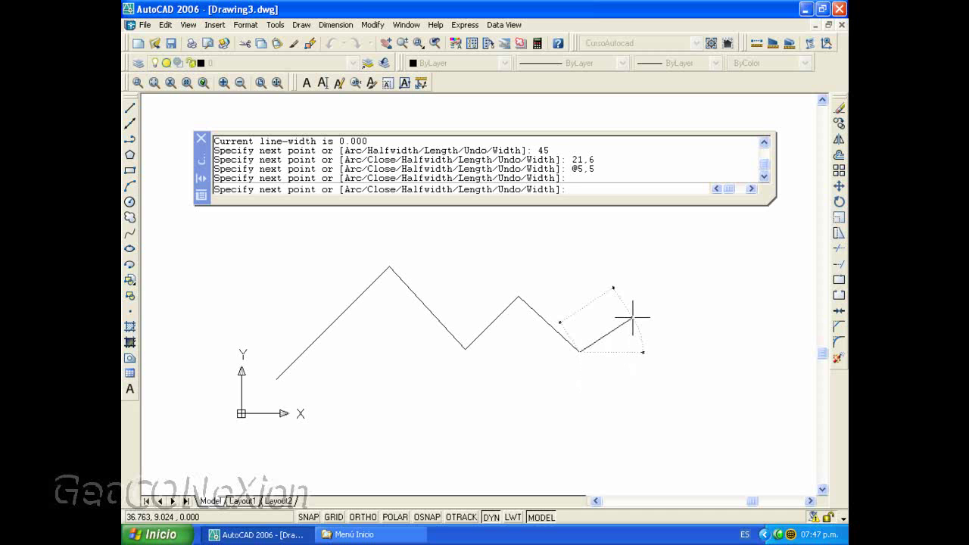
{"action": "key", "text": "Escape"}
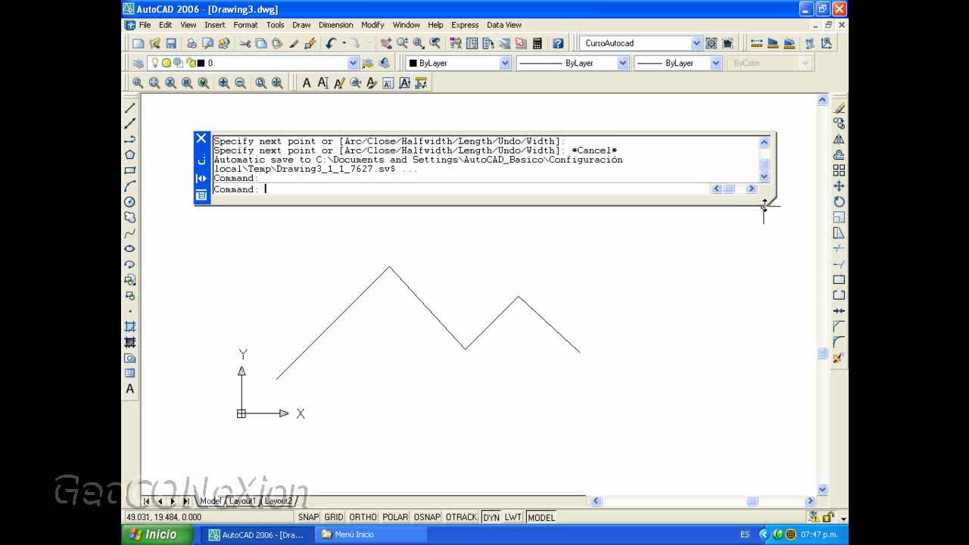
Enlarge the floating command line window, then close and confirm hiding it.
{"action": "left_click_drag", "start_coordinate": [763, 204], "coordinate": [757, 293]}
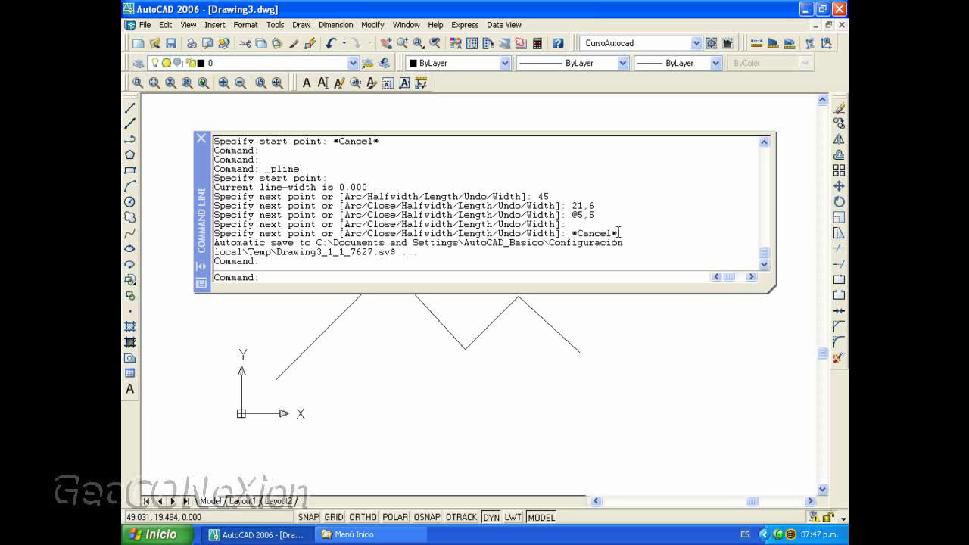
{"action": "left_click", "coordinate": [199, 140]}
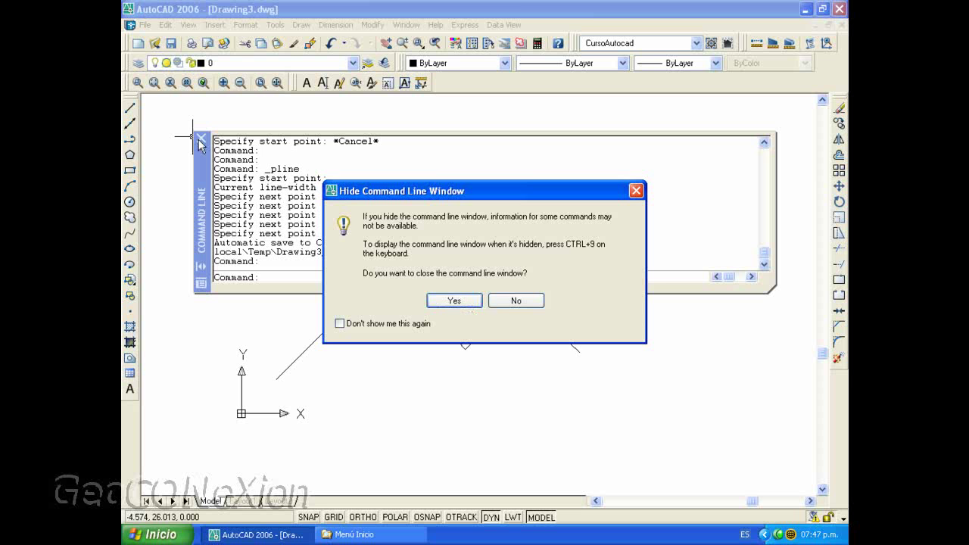
{"action": "left_click", "coordinate": [454, 301]}
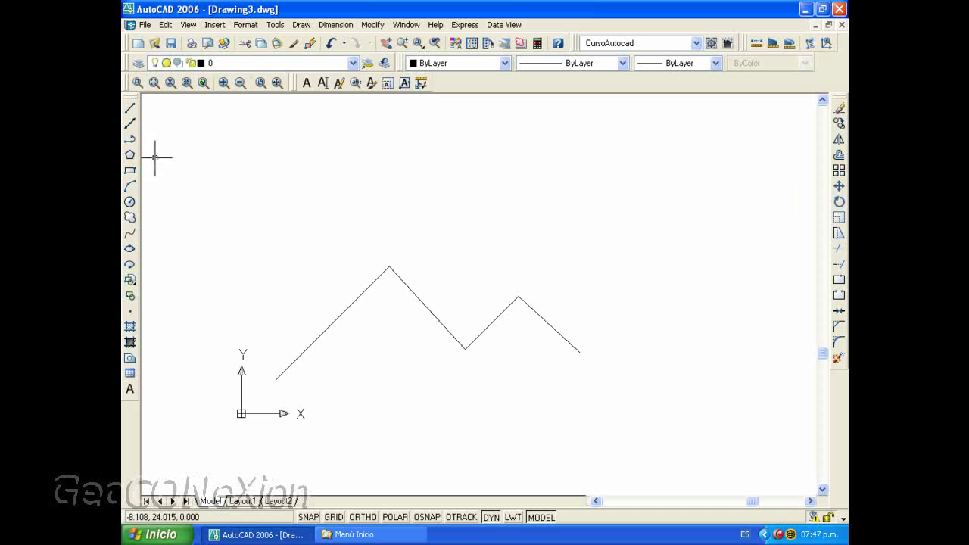
Draw a three-segment zigzag polyline through four points above the first zigzag.
{"action": "left_click", "coordinate": [131, 138]}
{"action": "left_click", "coordinate": [292, 265]}
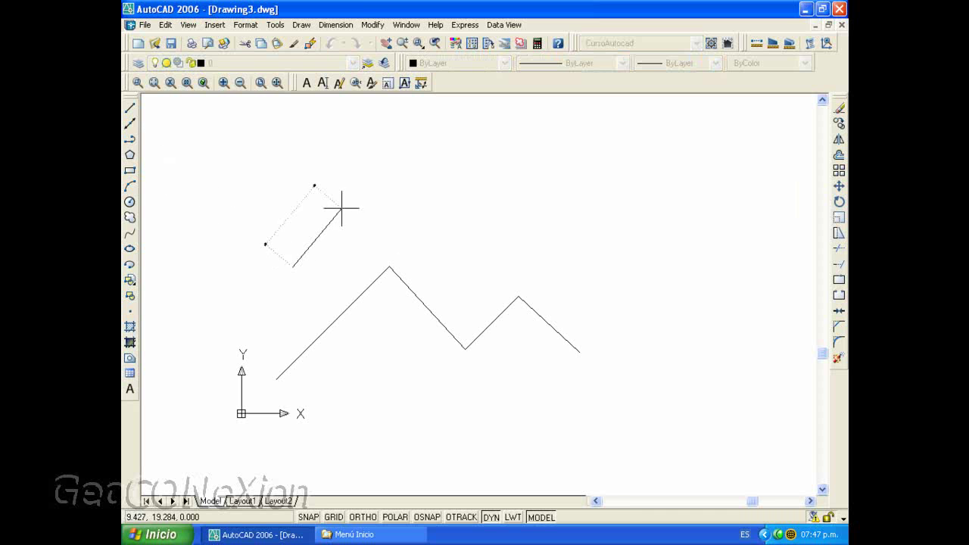
{"action": "left_click", "coordinate": [378, 196]}
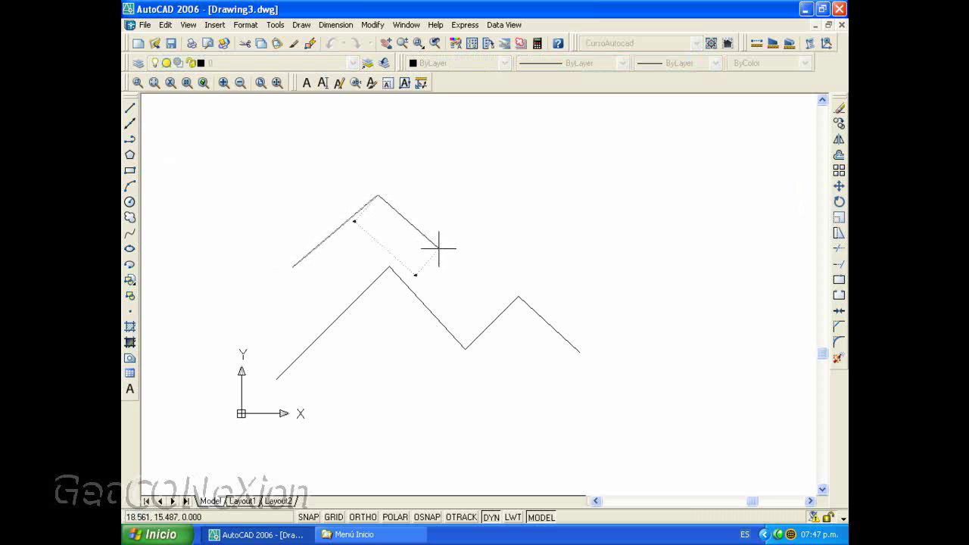
{"action": "left_click", "coordinate": [439, 259]}
{"action": "left_click", "coordinate": [523, 202]}
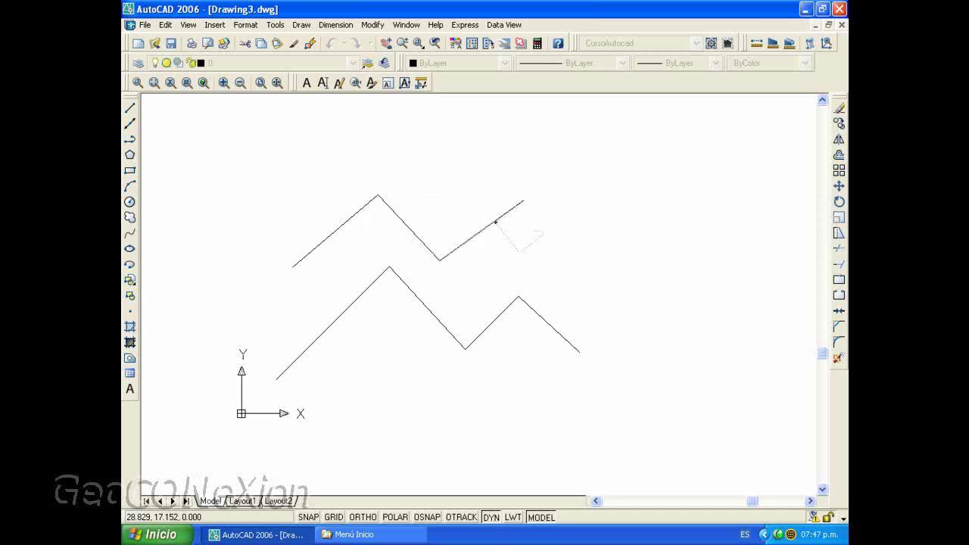
End the second polyline, leaving the three-segment zigzag in place.
{"action": "right_click", "coordinate": [562, 244]}
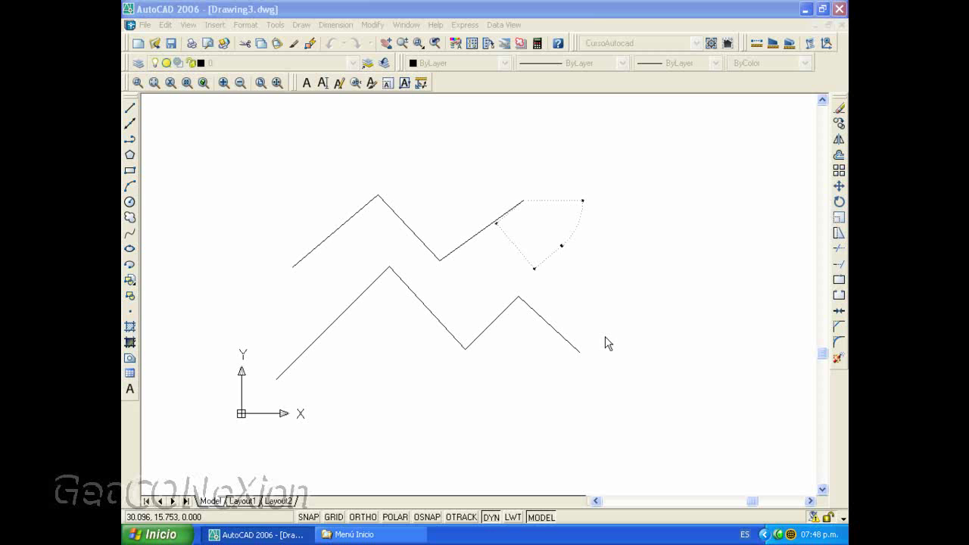
{"action": "left_click", "coordinate": [501, 243]}
{"action": "key", "text": "Escape"}
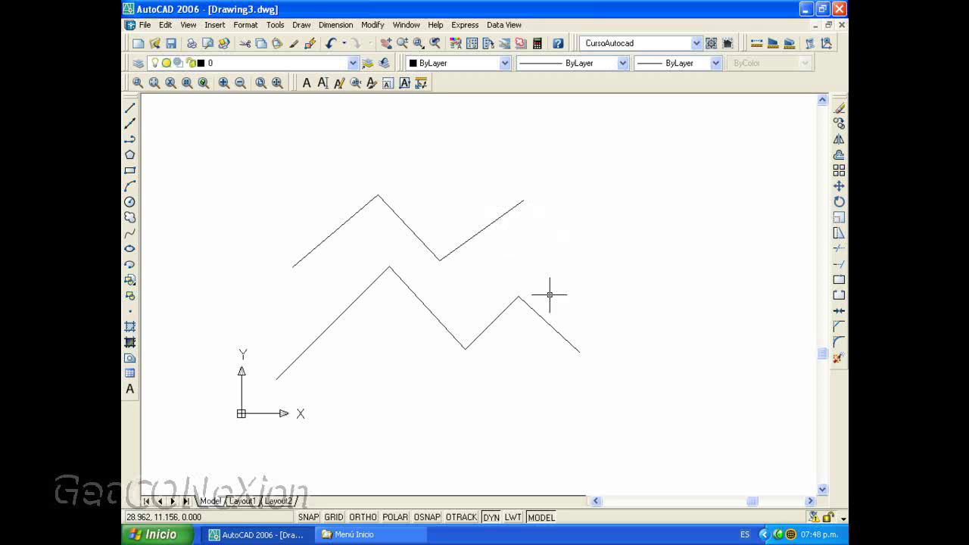